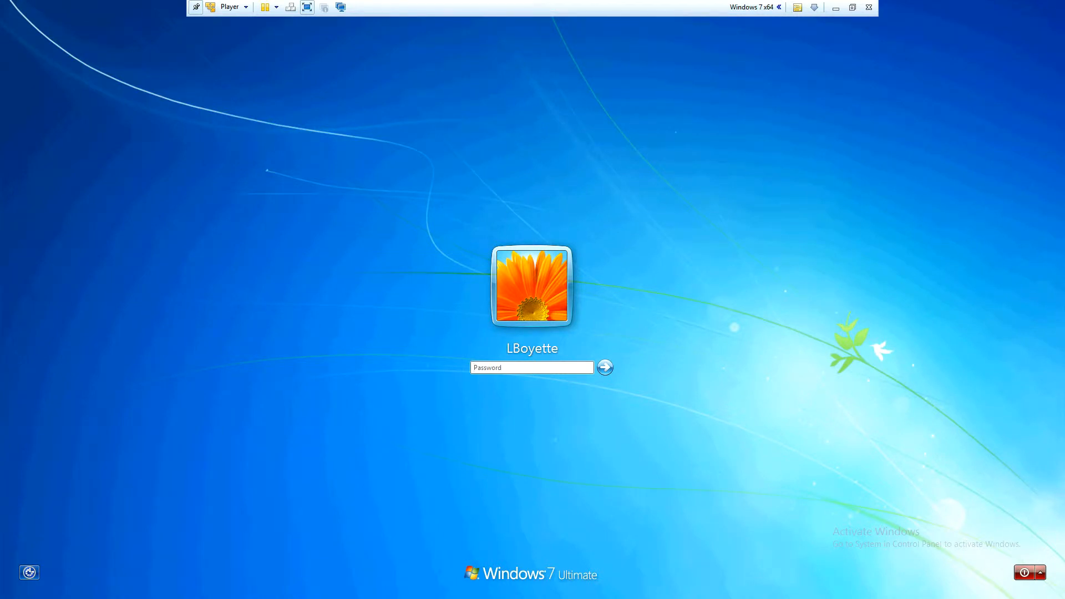
# Step: Log on to the Windows account by entering the account password
pyautogui.click(498, 368)
pyautogui.write('••••••')
pyautogui.press('Return')
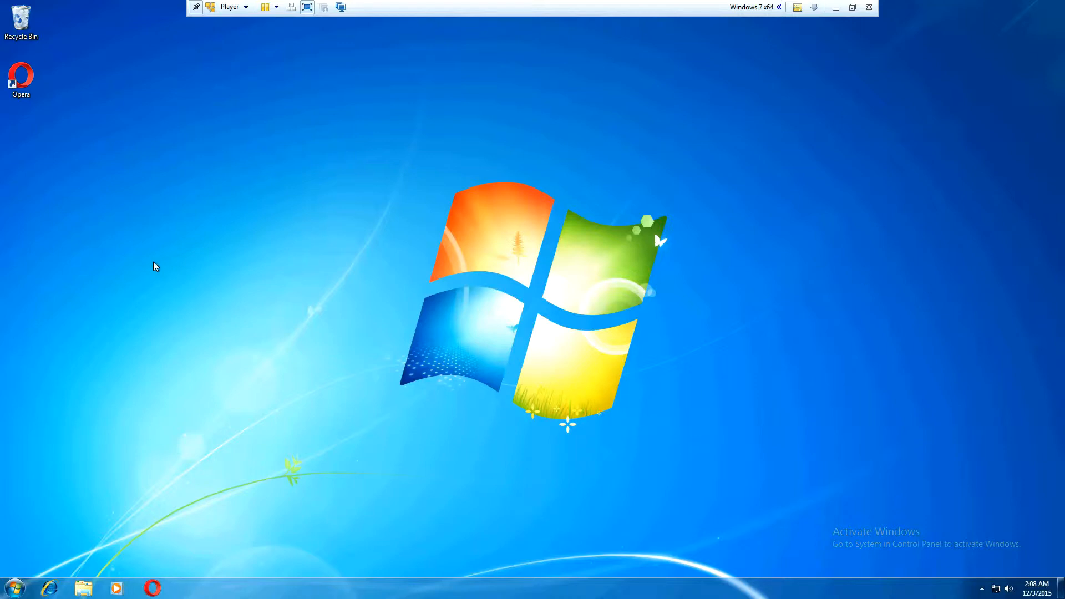
# Step: Launch winrar-x64-530 from the Downloads folder, decline the User Account Control request and close the folder window
pyautogui.click(82, 589)
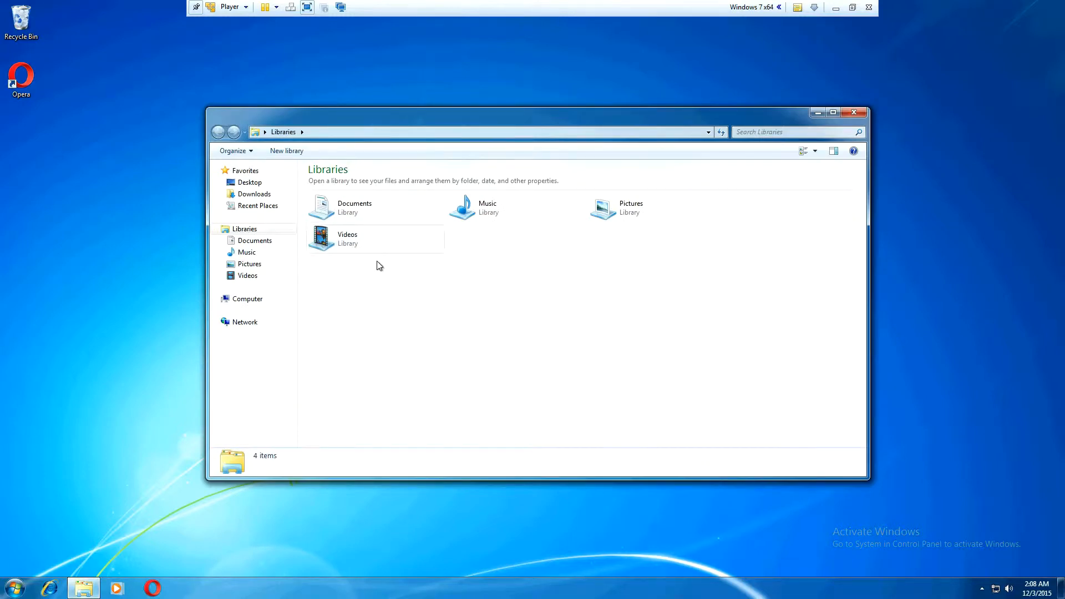
pyautogui.click(258, 194)
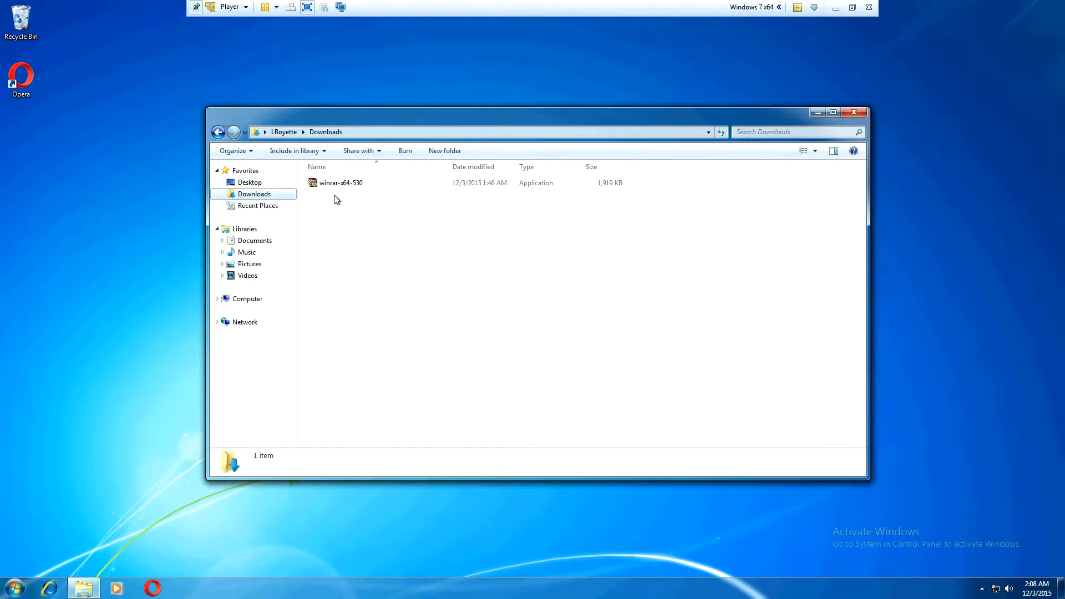
pyautogui.doubleClick(352, 189)
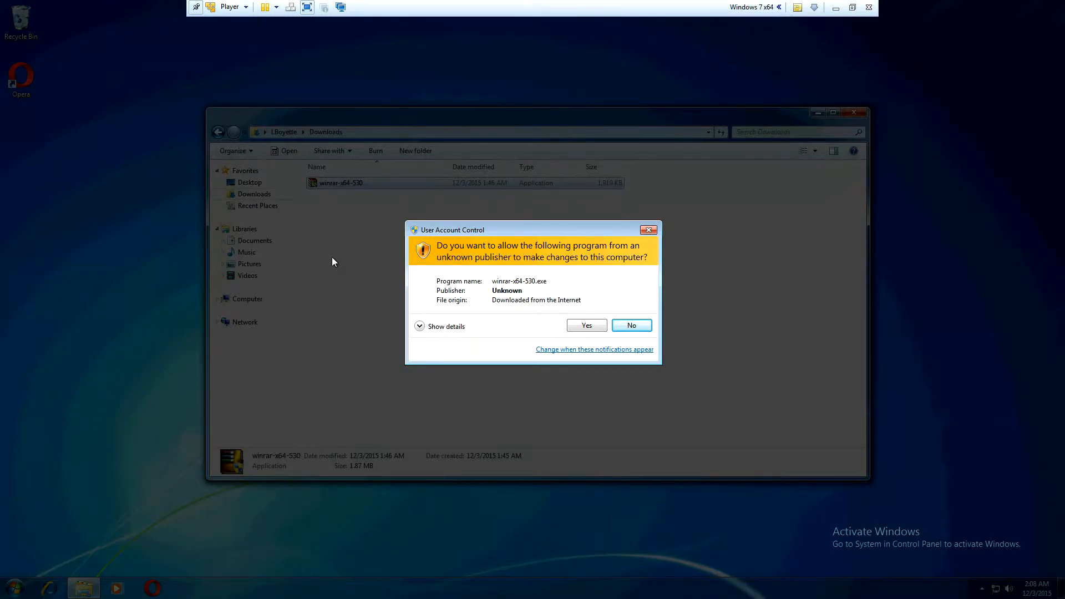
pyautogui.click(632, 326)
pyautogui.click(853, 114)
# Step: Search for uac, preview the Always notify, Never notify and Default levels in User Account Control Settings, and cancel
pyautogui.click(14, 591)
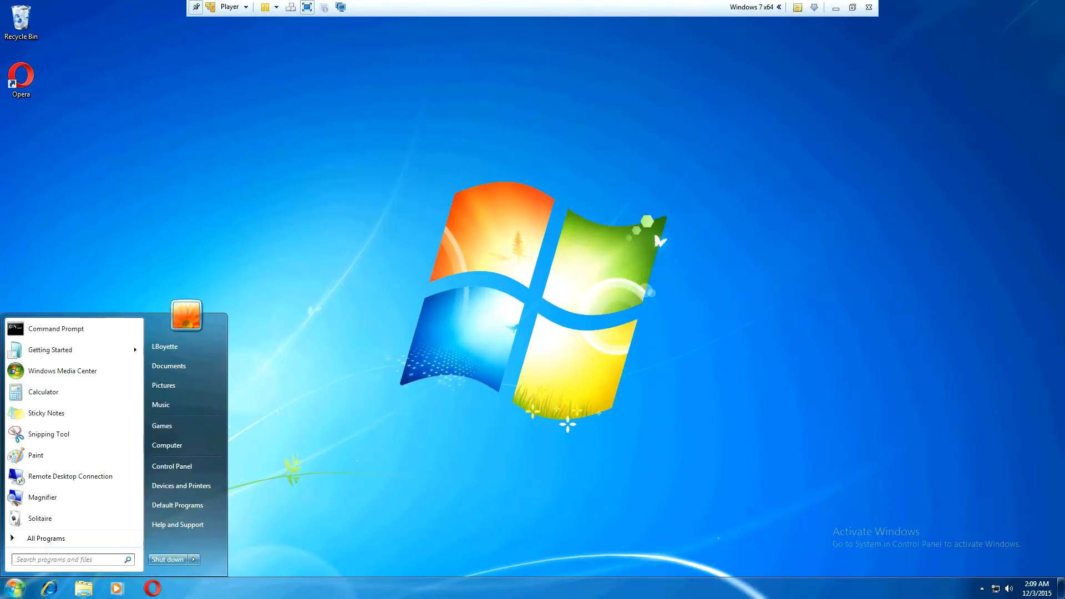
pyautogui.write('uac')
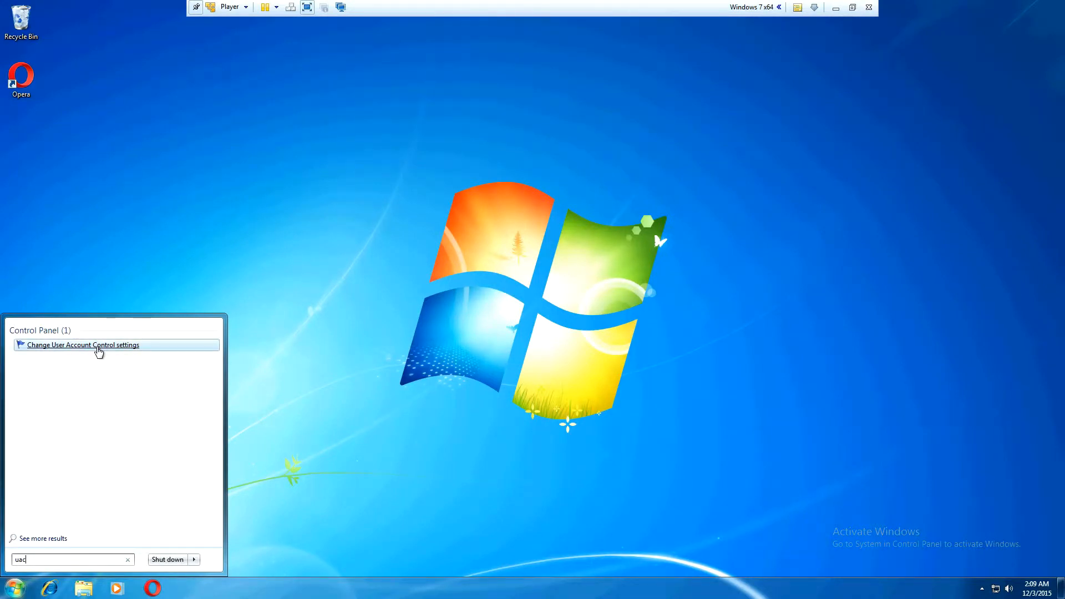
pyautogui.click(98, 348)
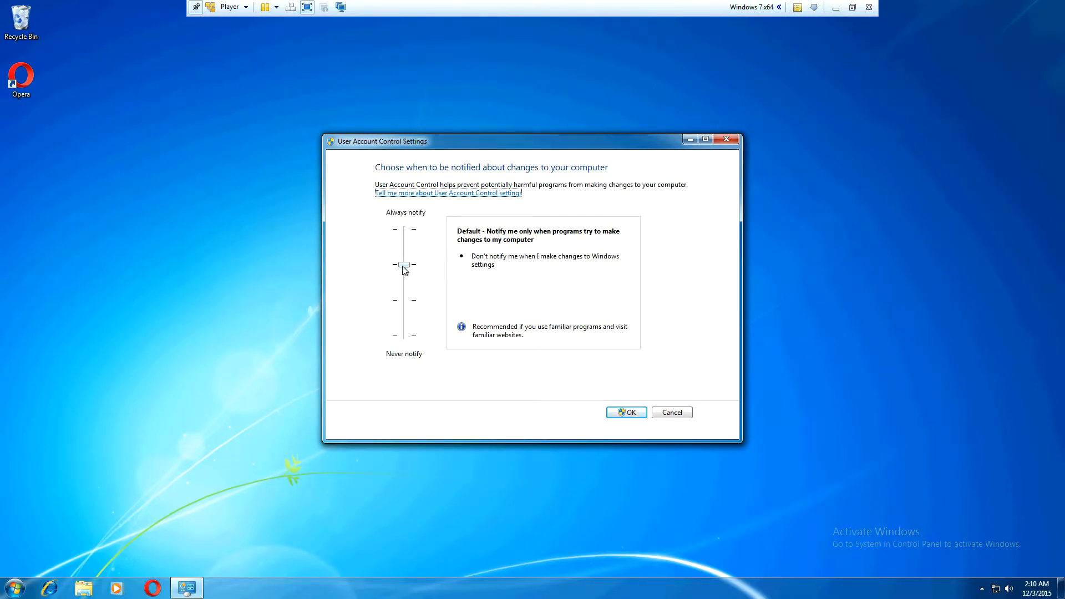
pyautogui.moveTo(404, 265); pyautogui.dragTo(405, 229)
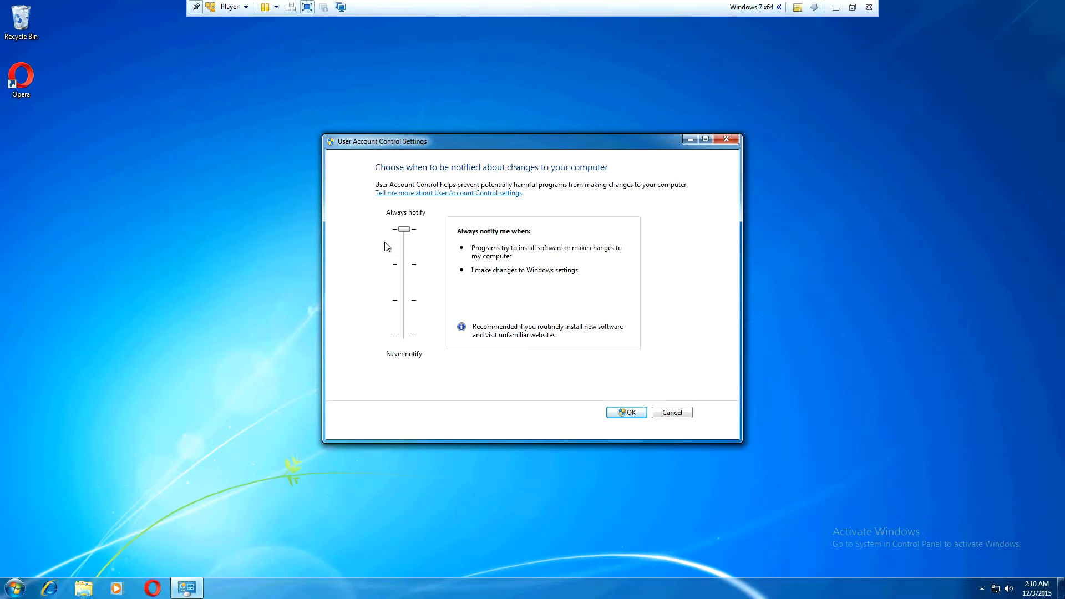
pyautogui.moveTo(407, 230); pyautogui.dragTo(409, 354)
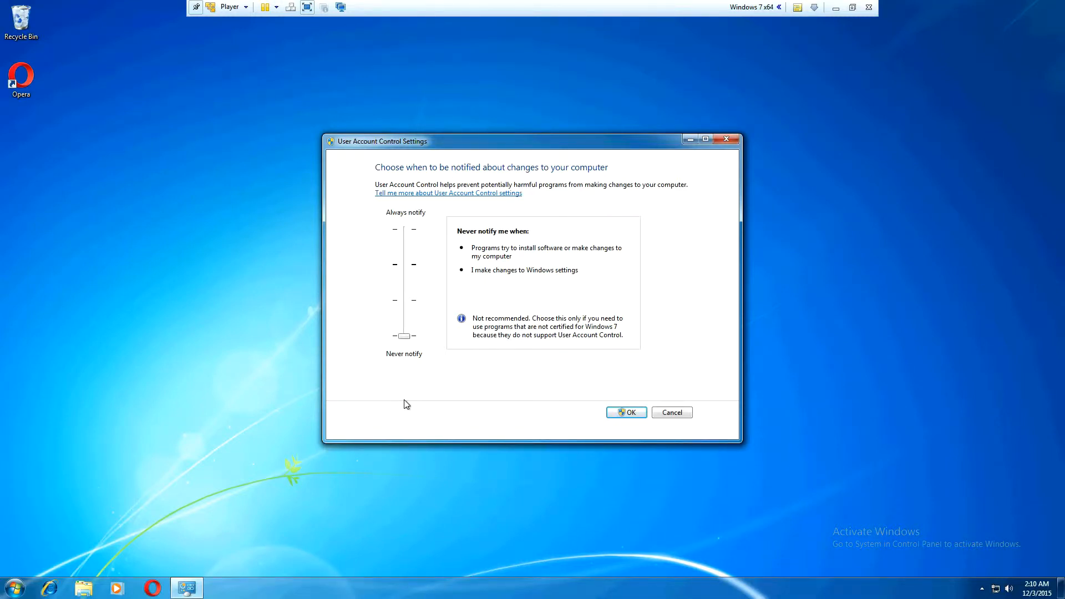
pyautogui.moveTo(404, 336); pyautogui.dragTo(409, 271)
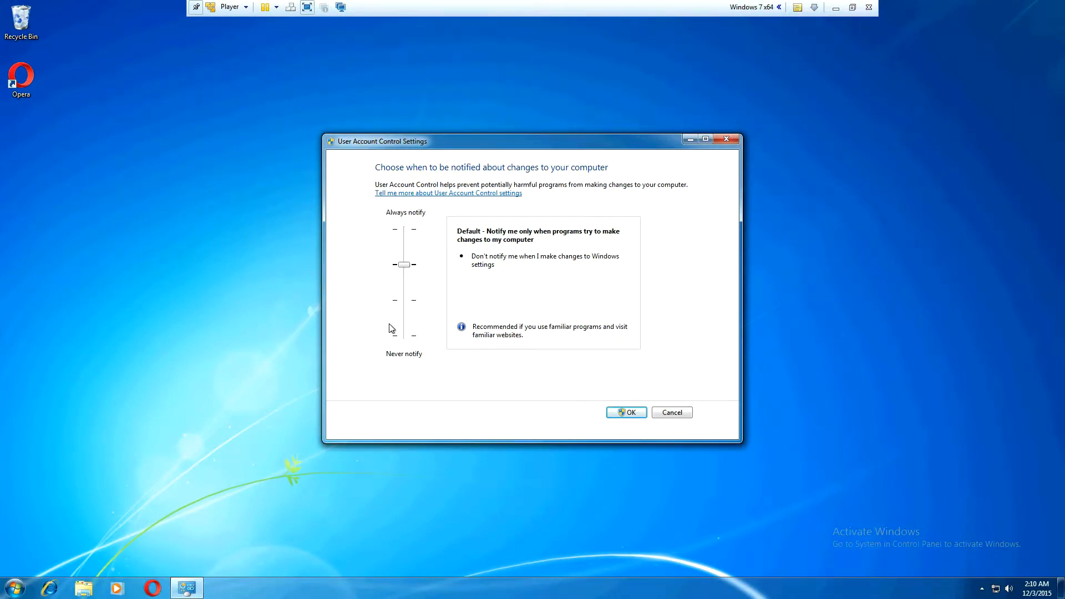
pyautogui.click(667, 417)
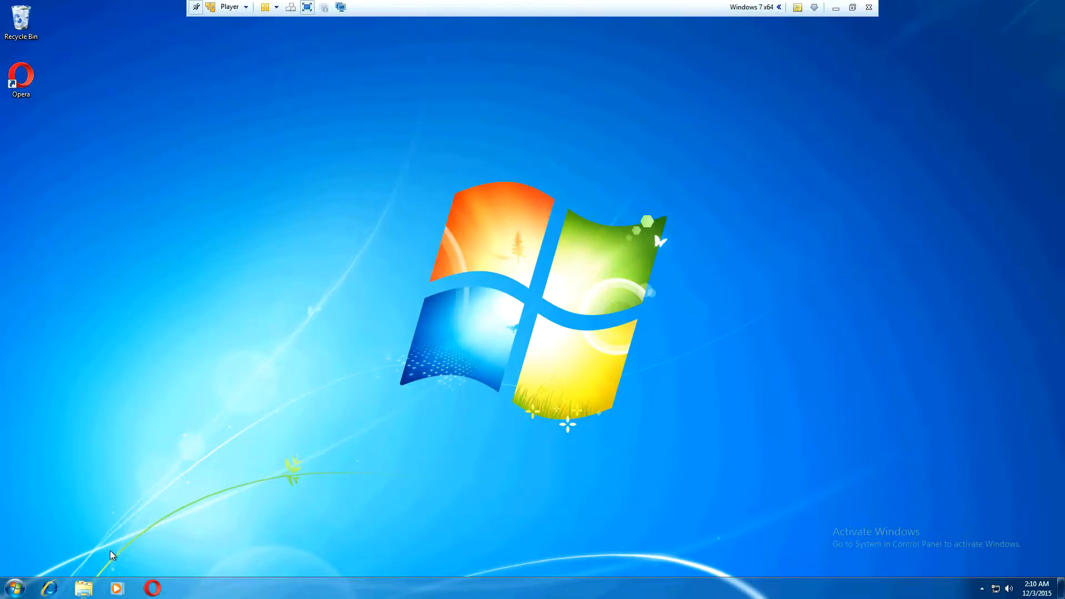
# Step: Run winrar-x64-530 from the Downloads folder as administrator, decline the elevation request and close the folder window
pyautogui.click(83, 588)
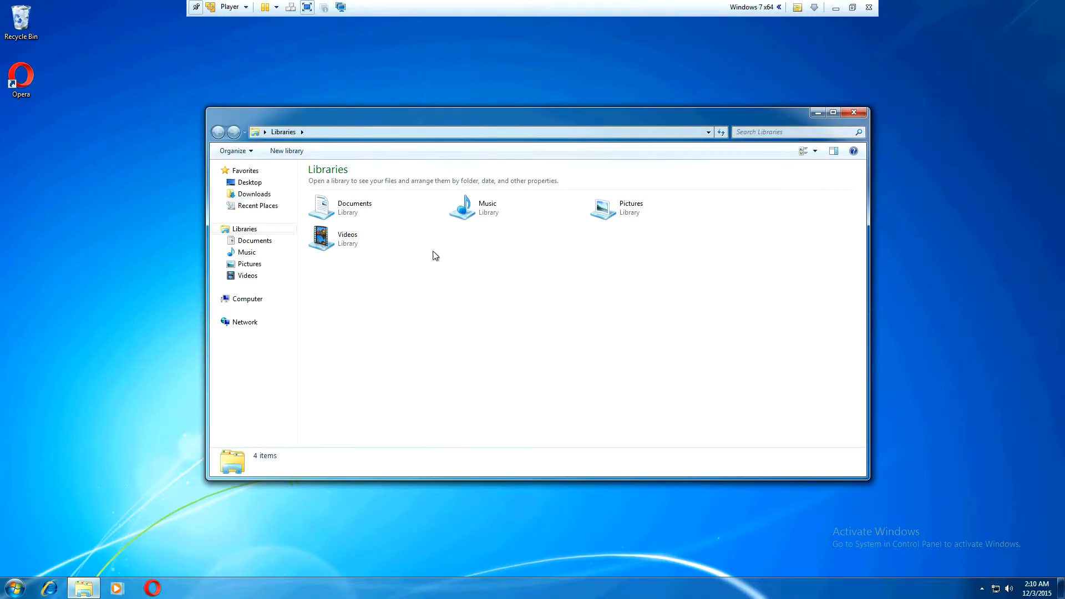
pyautogui.click(260, 194)
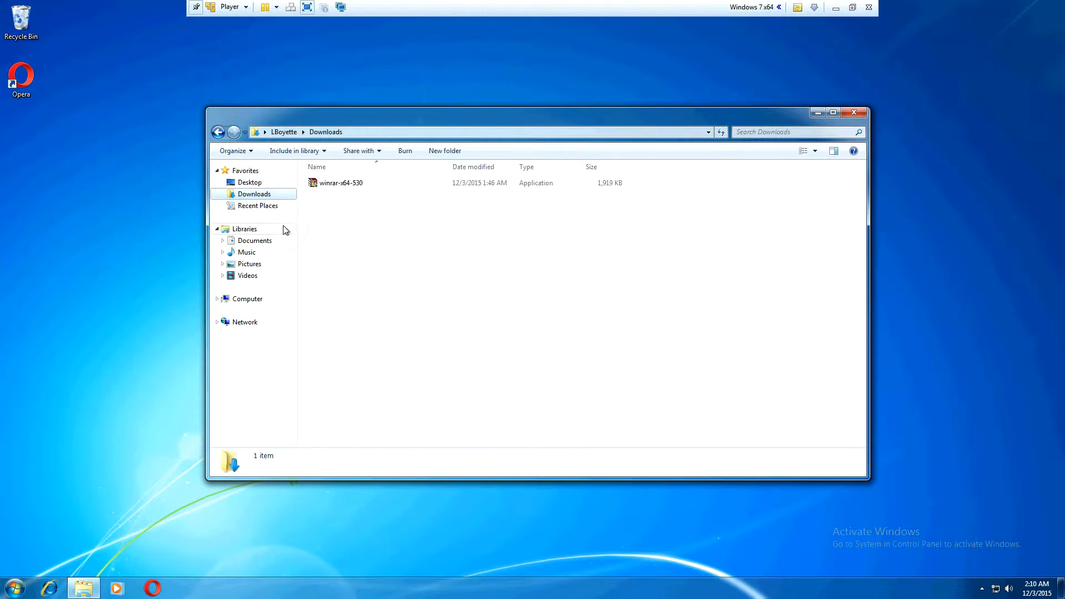
pyautogui.rightClick(357, 186)
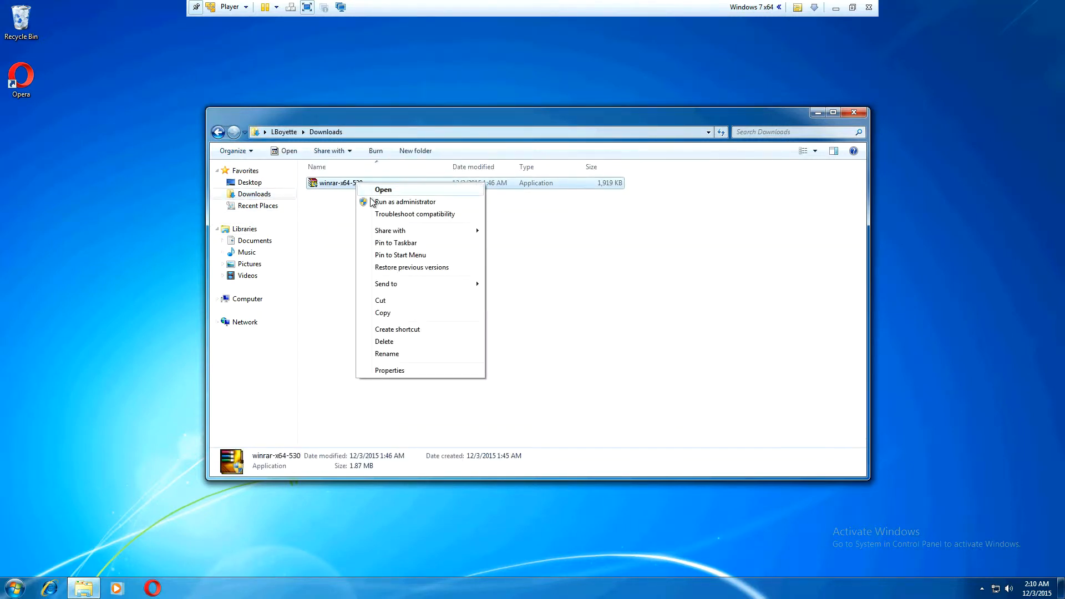
pyautogui.click(439, 203)
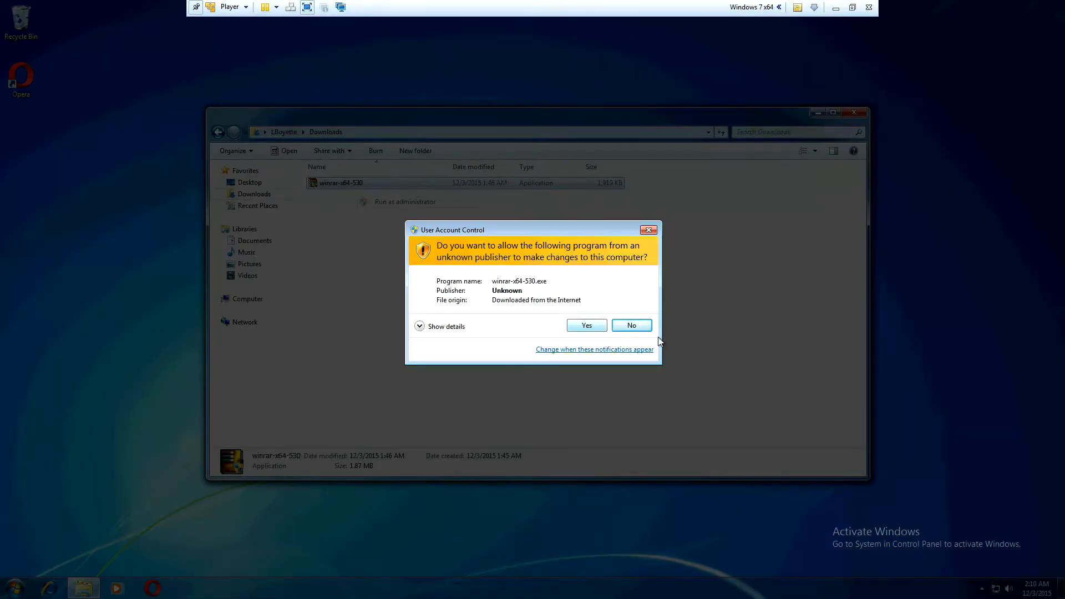
pyautogui.click(634, 325)
pyautogui.click(853, 112)
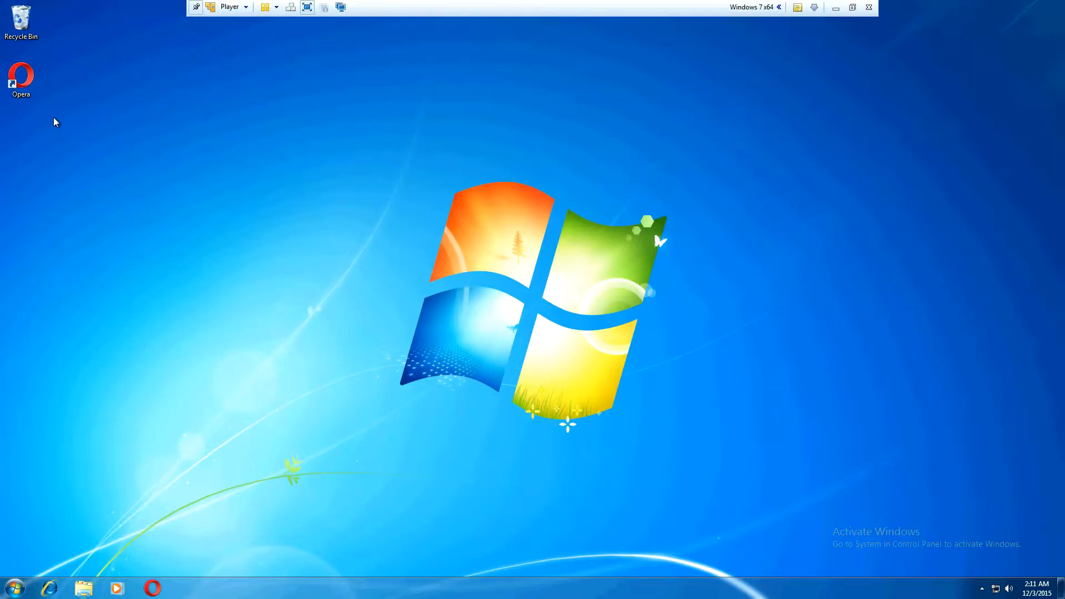
# Step: Set the Opera desktop shortcut to run as an administrator, and test-launch it, declining the elevation request
pyautogui.rightClick(28, 86)
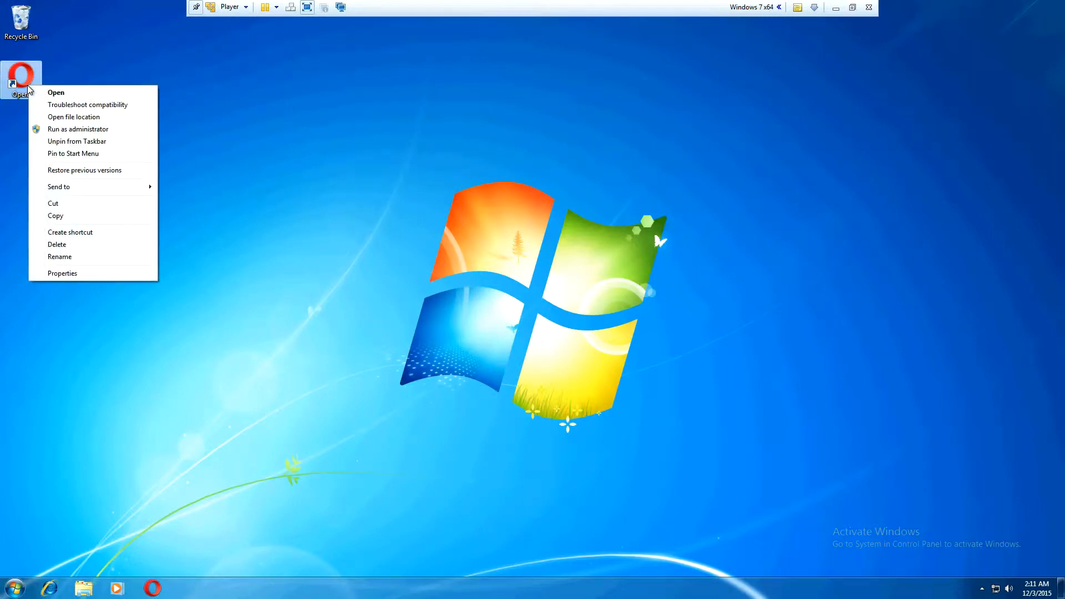
pyautogui.click(60, 274)
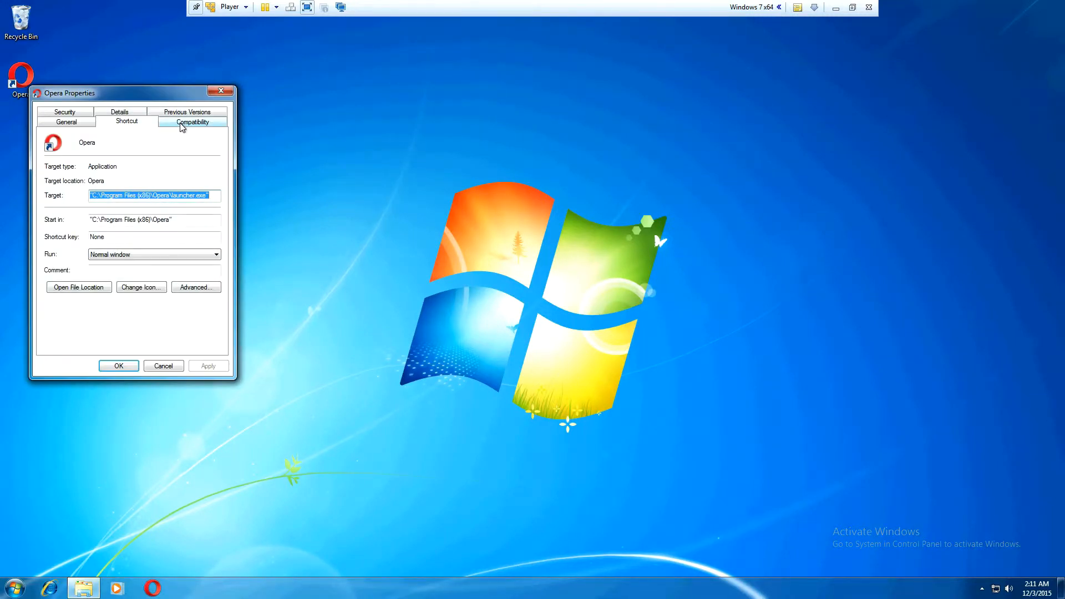
pyautogui.click(183, 124)
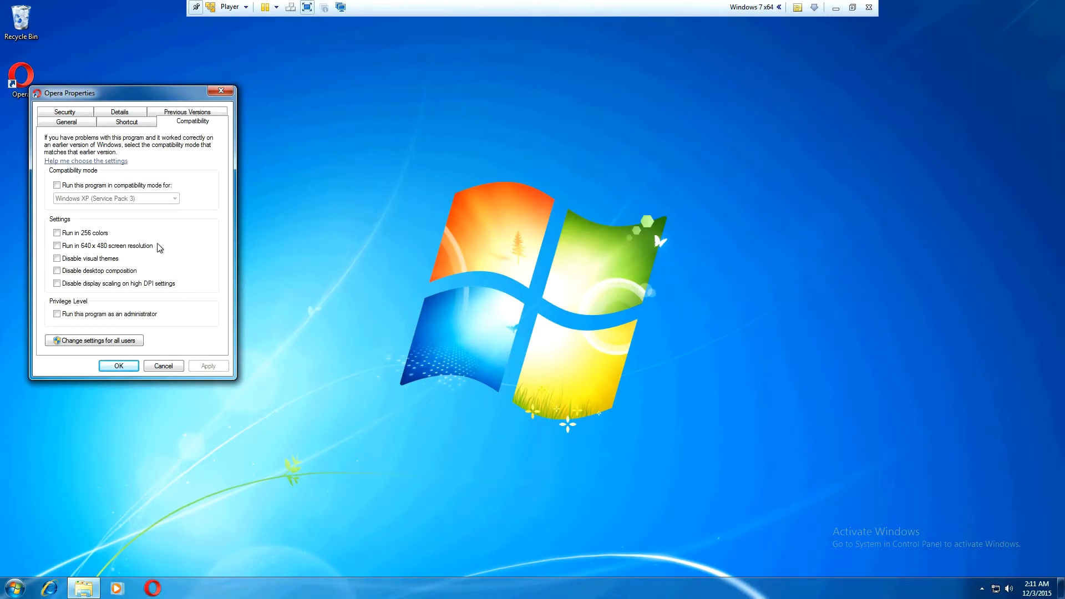
pyautogui.click(83, 314)
pyautogui.click(213, 367)
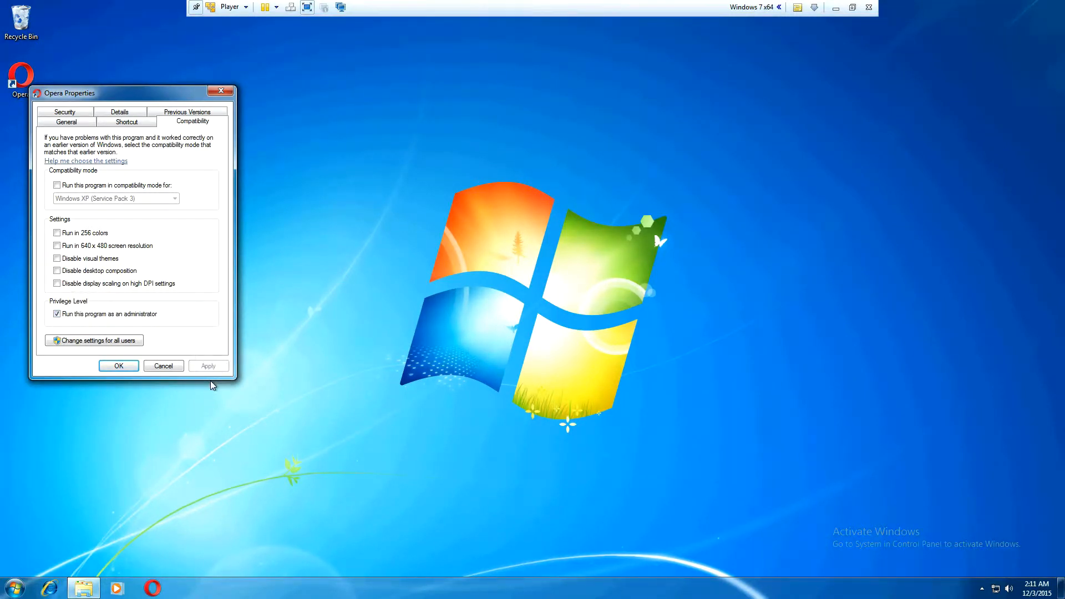
pyautogui.click(125, 366)
pyautogui.doubleClick(32, 81)
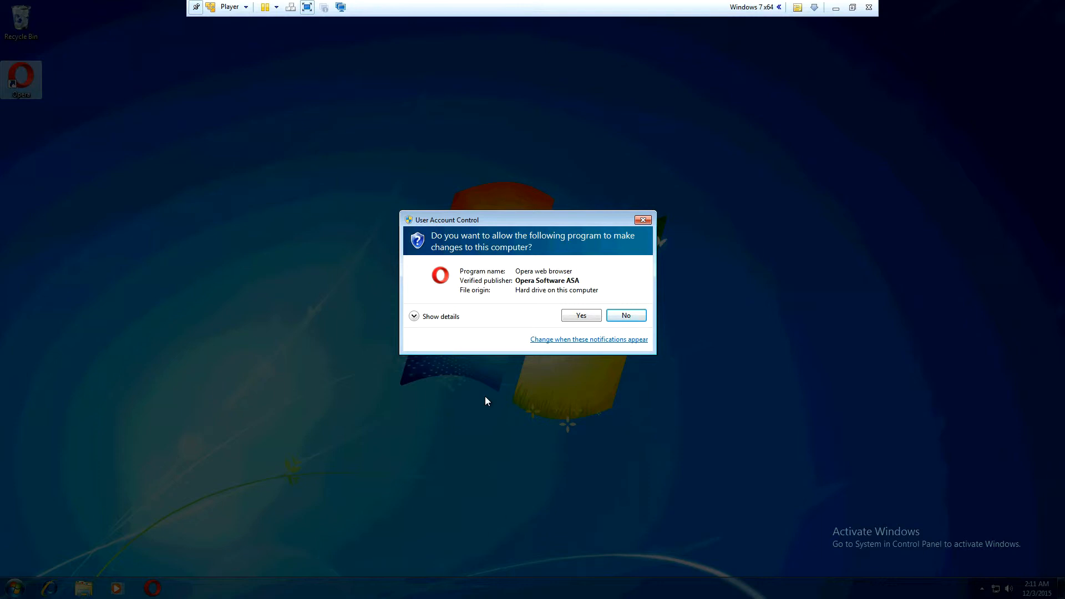
pyautogui.click(633, 316)
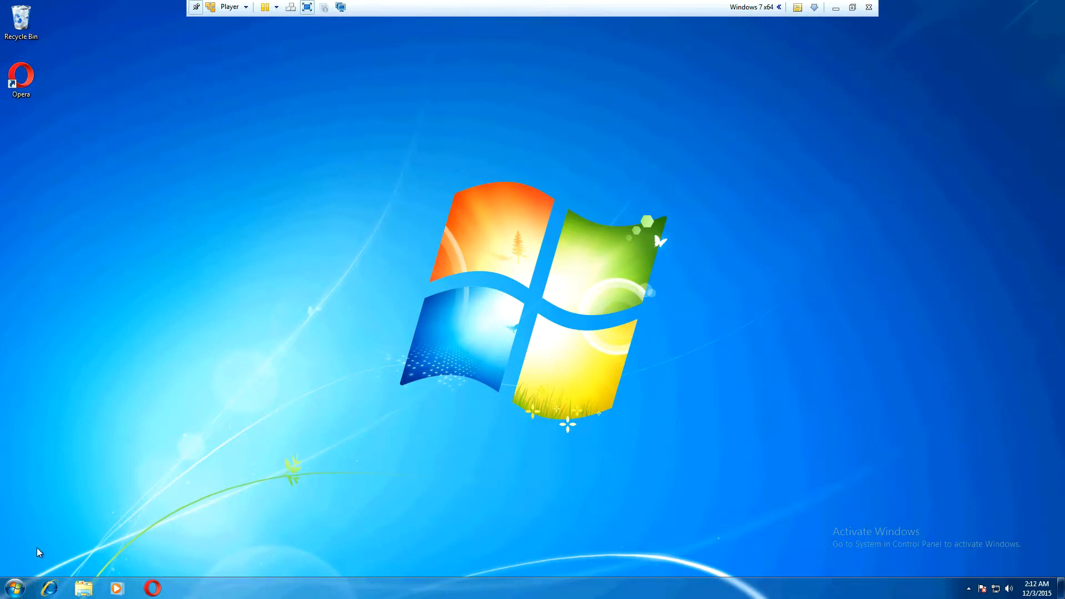
# Step: Check the current account's type on the User Accounts page of Control Panel and close the window
pyautogui.click(15, 588)
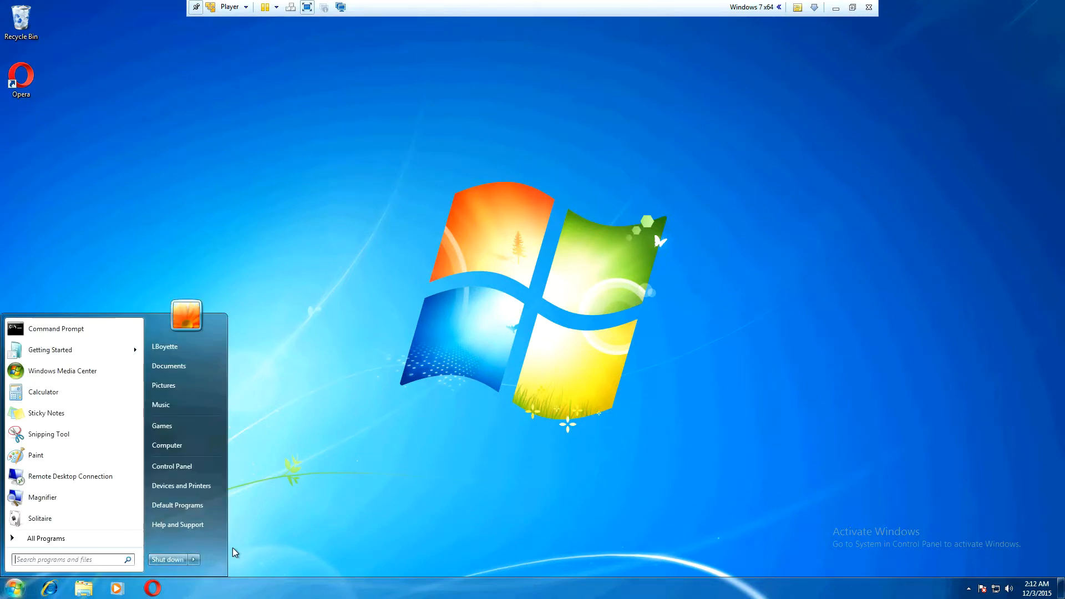
pyautogui.click(172, 467)
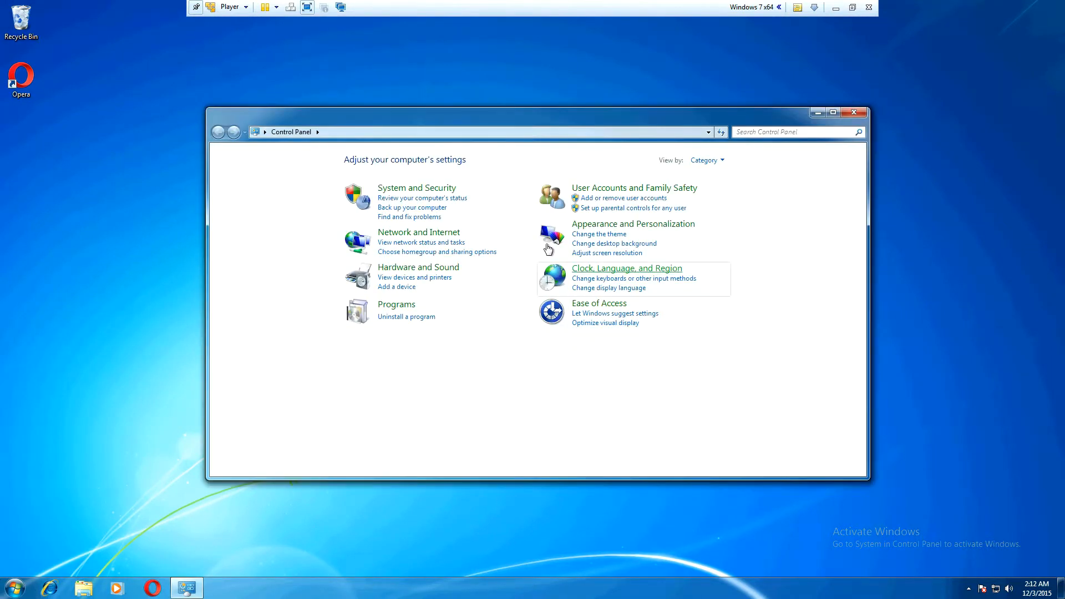
pyautogui.click(589, 189)
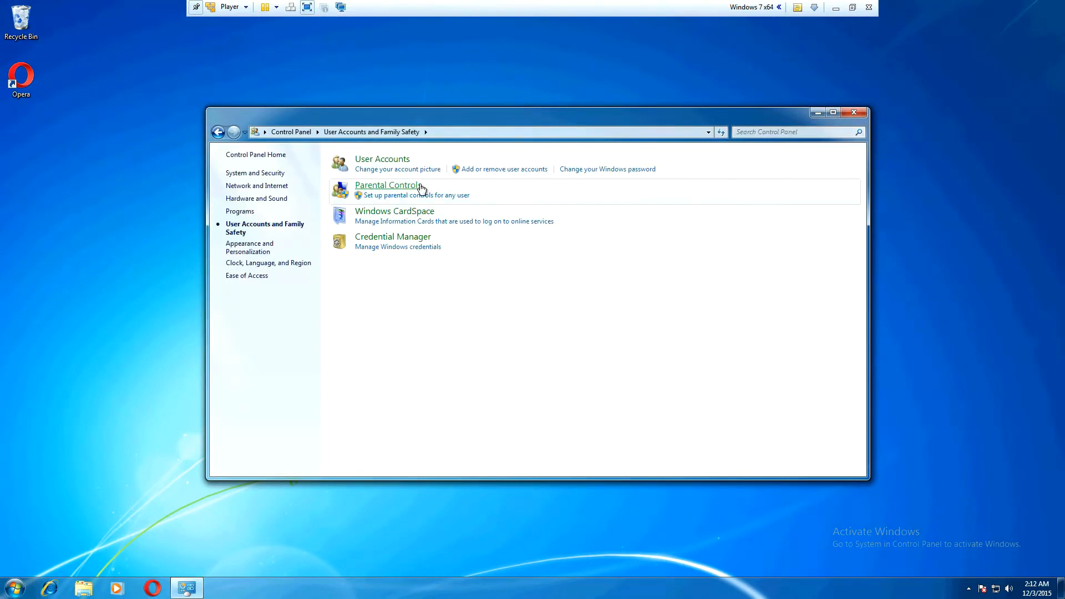
pyautogui.click(394, 165)
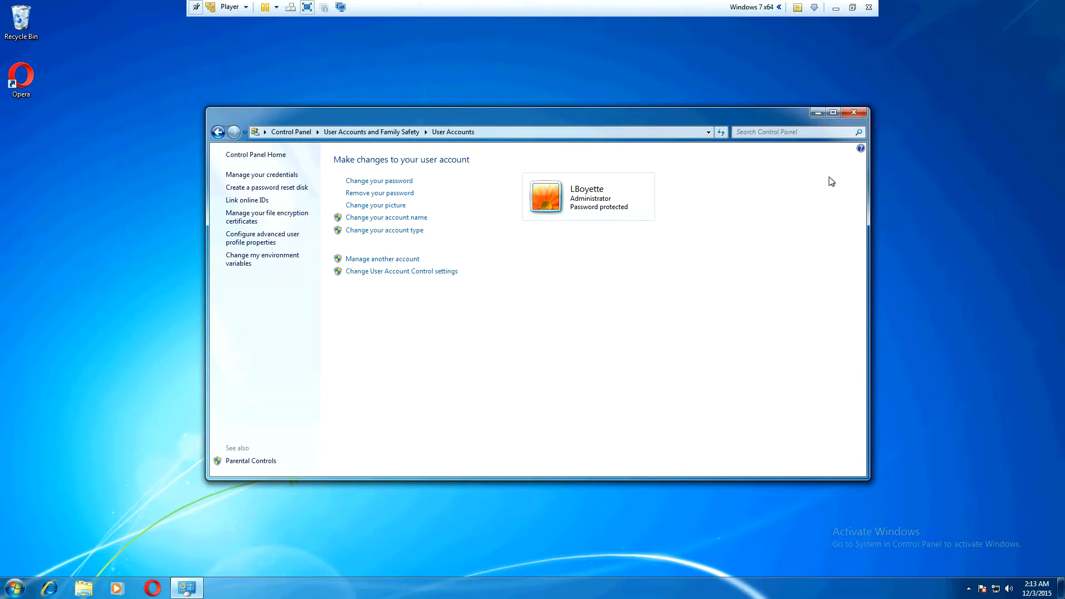
pyautogui.click(854, 113)
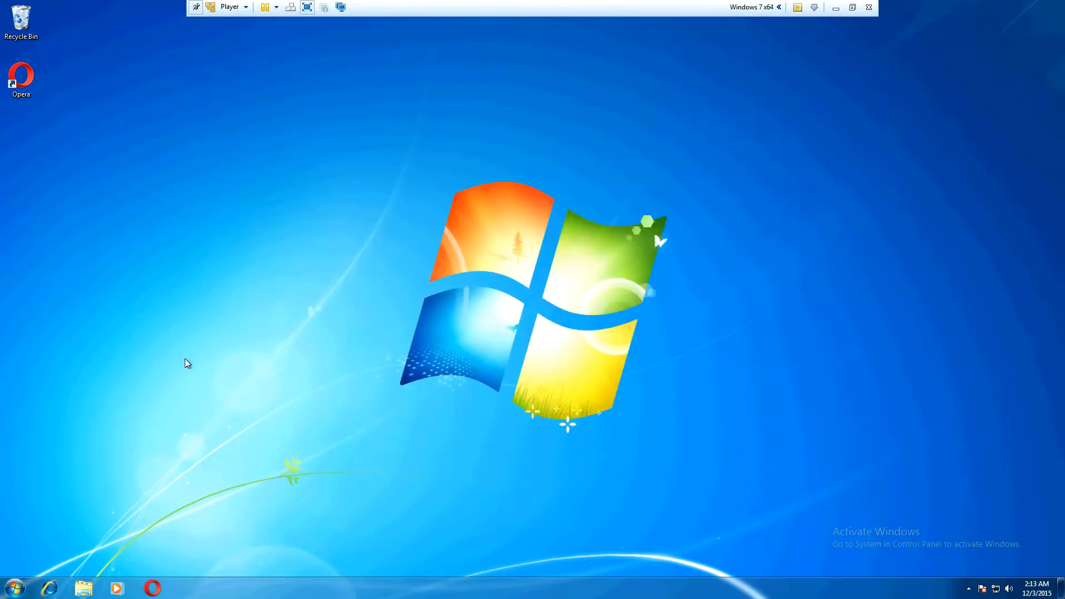
# Step: Open a Command Prompt window
pyautogui.click(15, 588)
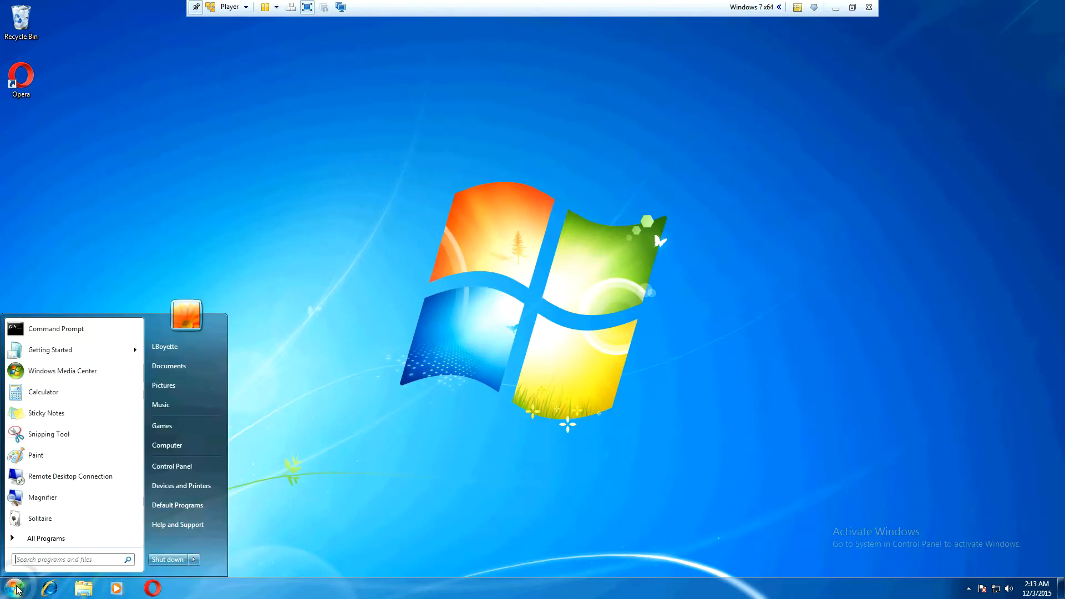
pyautogui.click(61, 329)
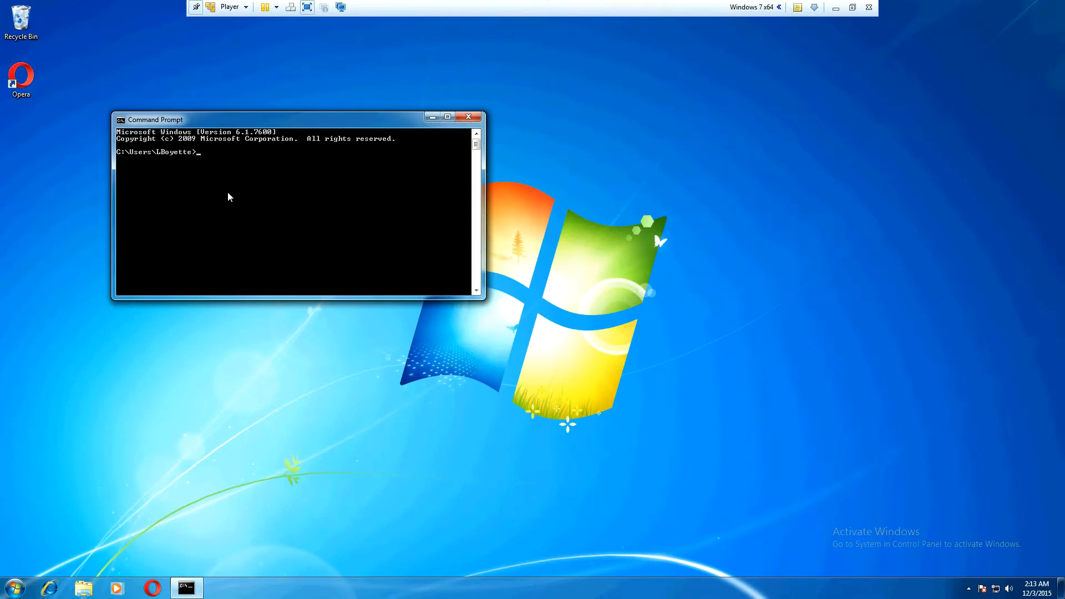
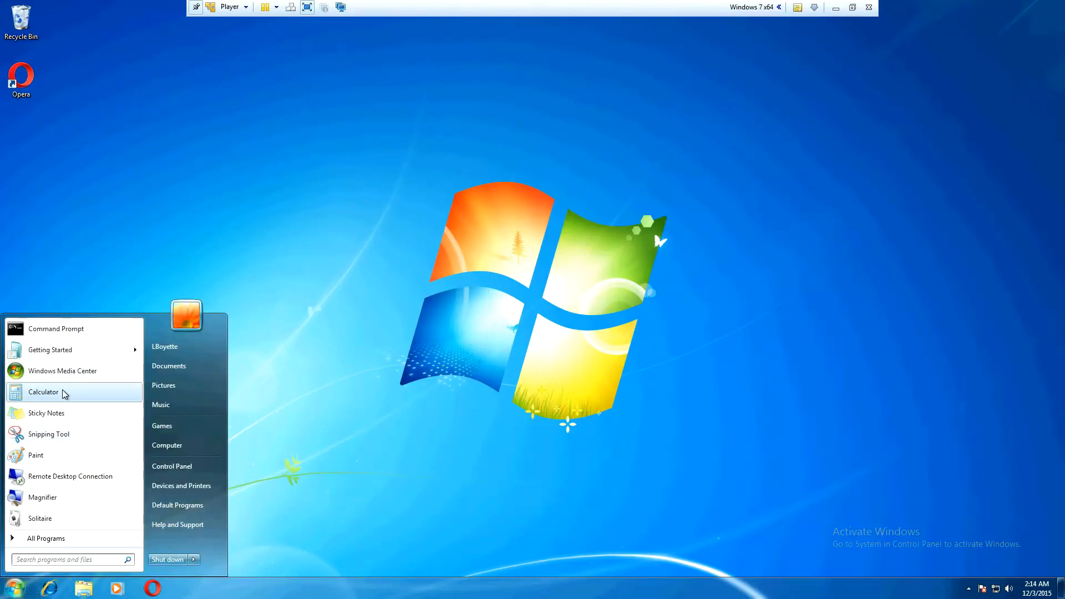
# Step: Run Command Prompt as administrator and approve the User Account Control elevation request
pyautogui.rightClick(68, 333)
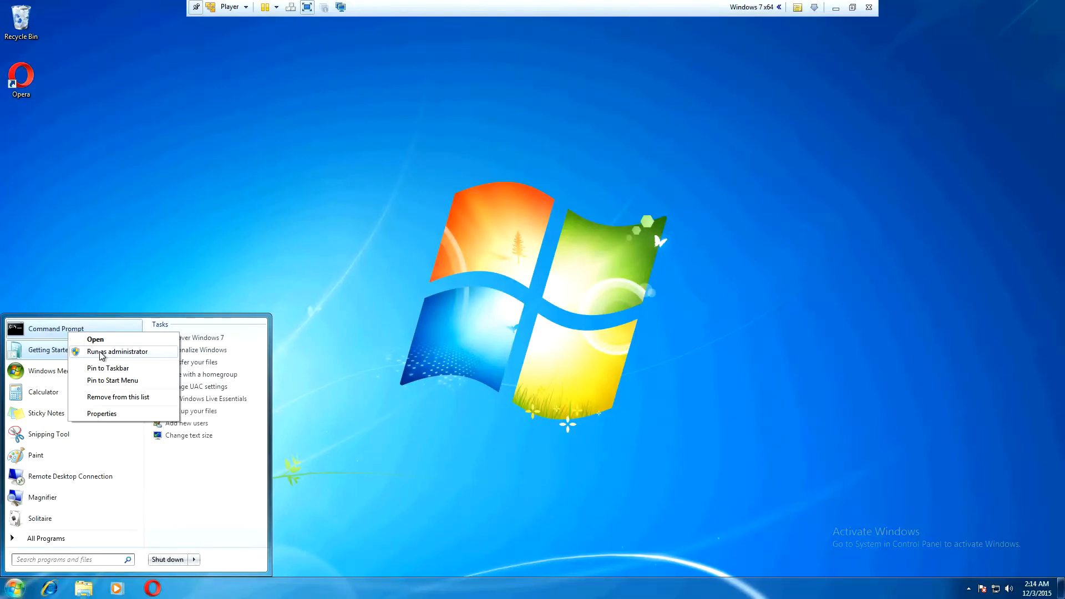
pyautogui.click(102, 352)
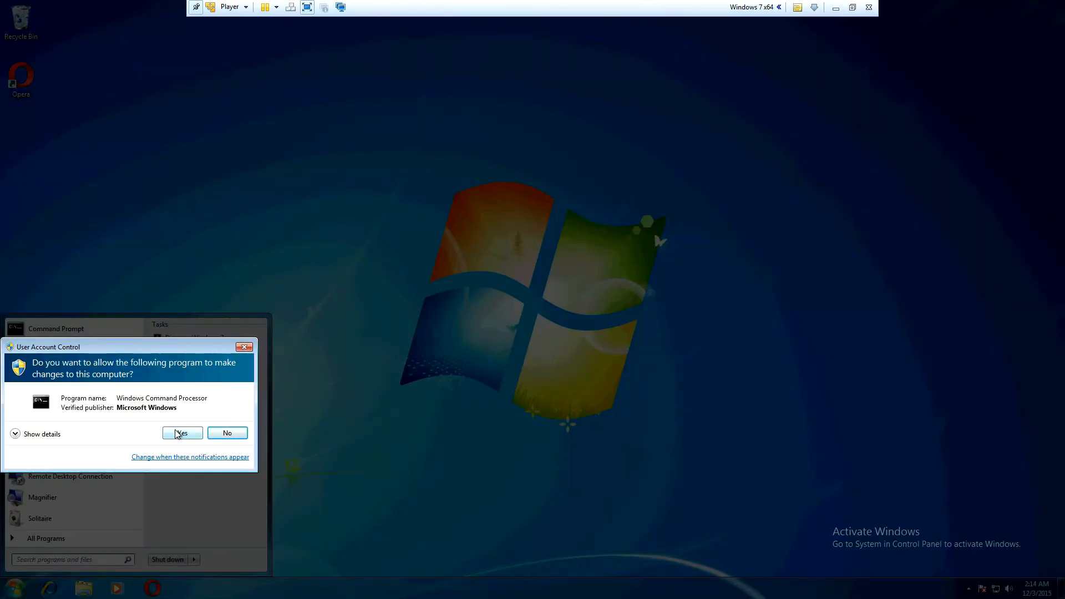
pyautogui.click(179, 437)
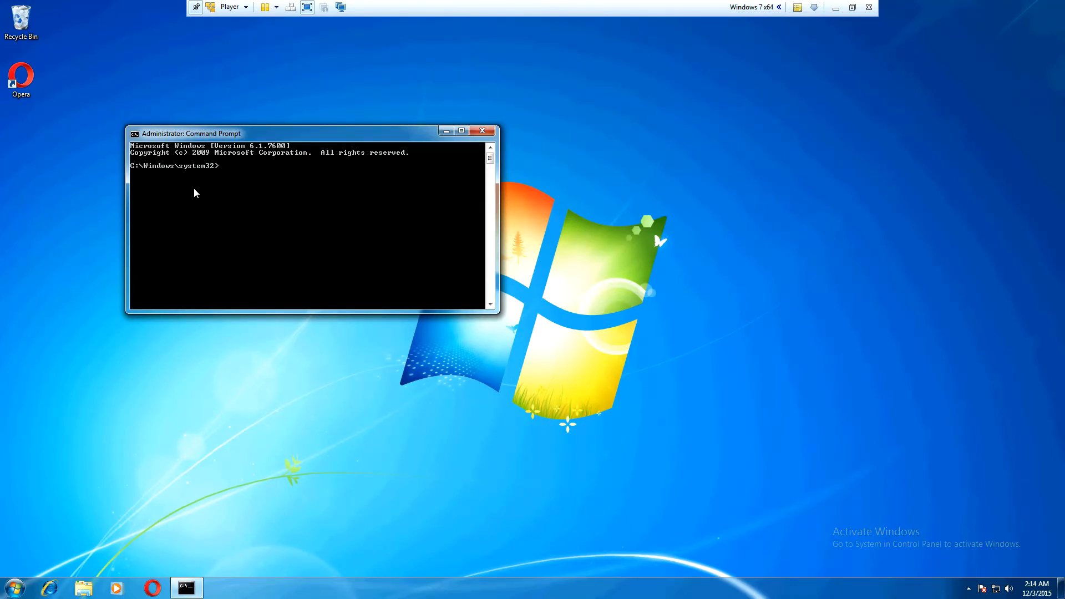
# Step: Enter the command "net user administrator" in the elevated Command Prompt
pyautogui.write('et user administrator /active:yes')
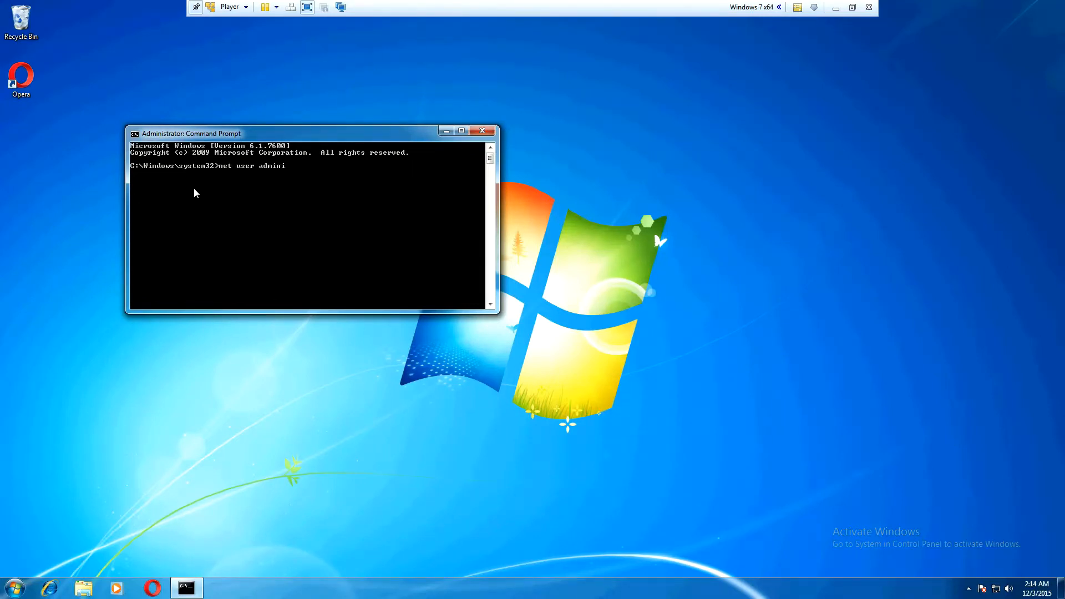
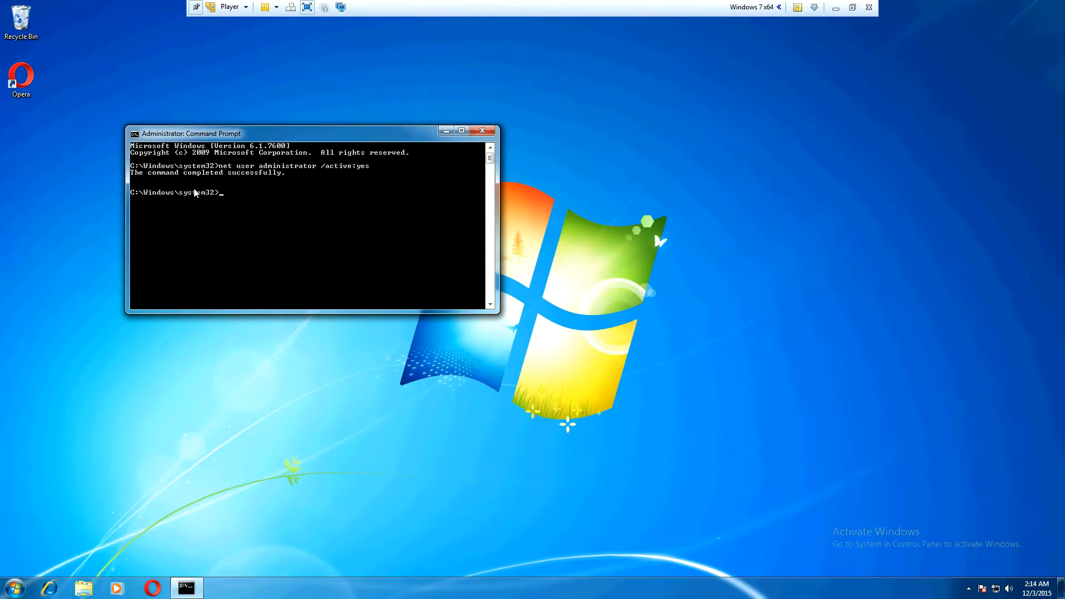
# Step: Close the elevated Command Prompt and log off the current Windows user account
pyautogui.click(482, 131)
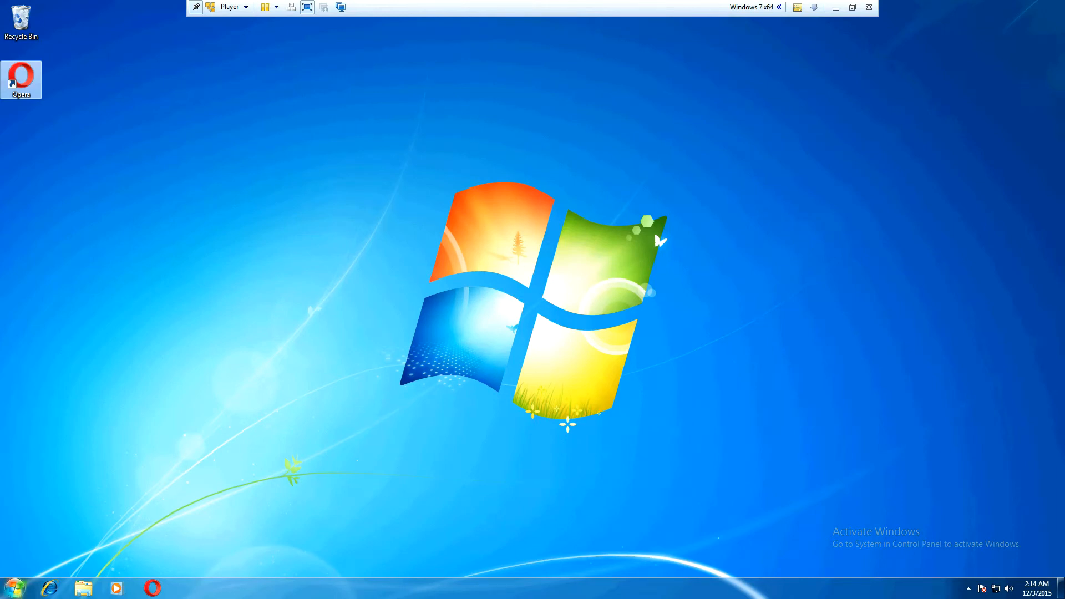
pyautogui.click(14, 588)
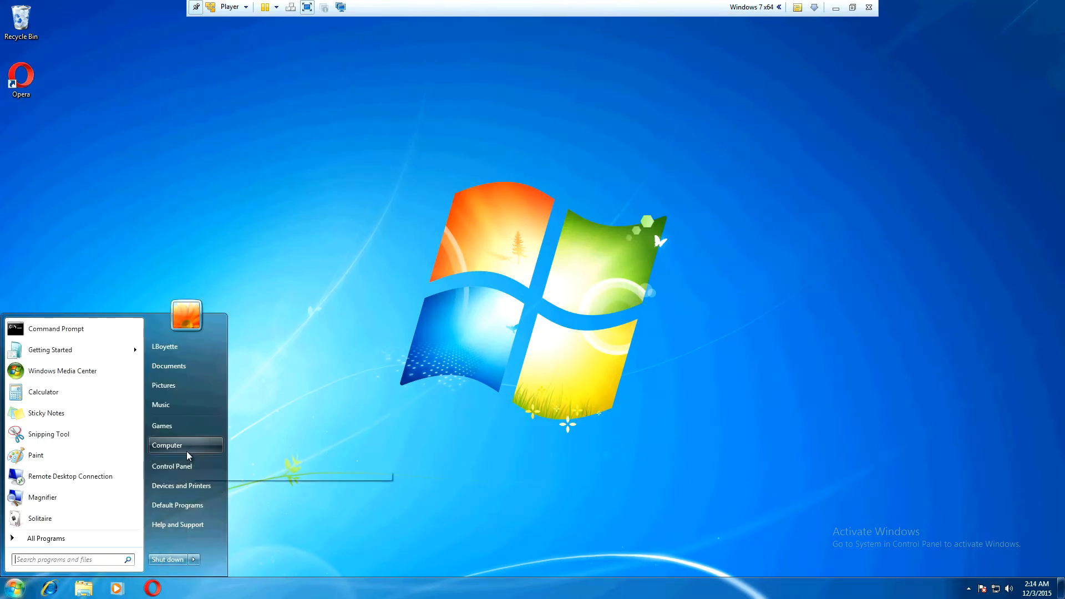
pyautogui.click(193, 559)
pyautogui.click(233, 521)
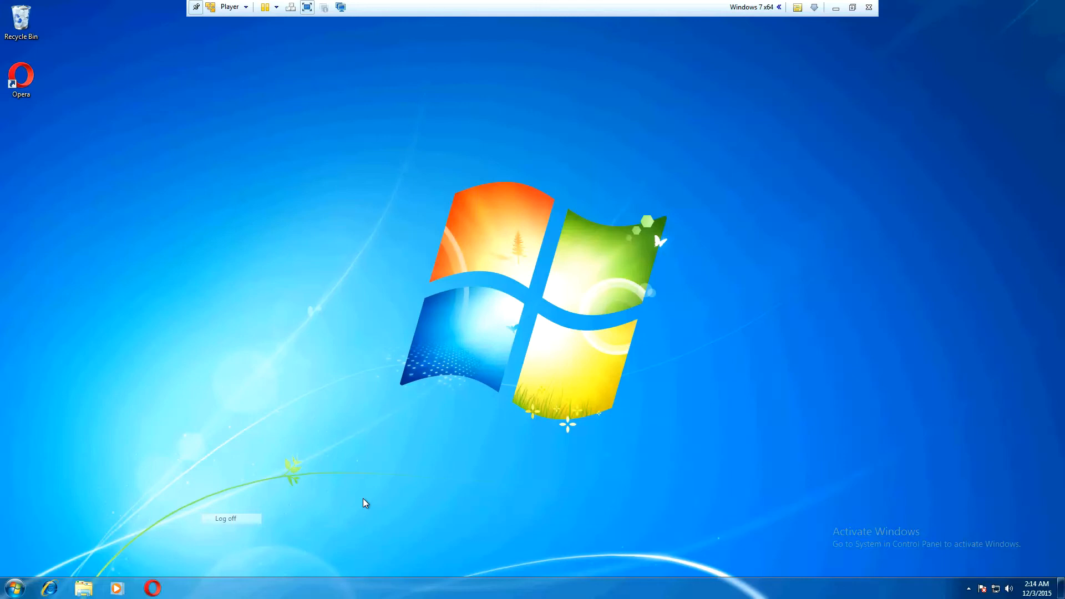